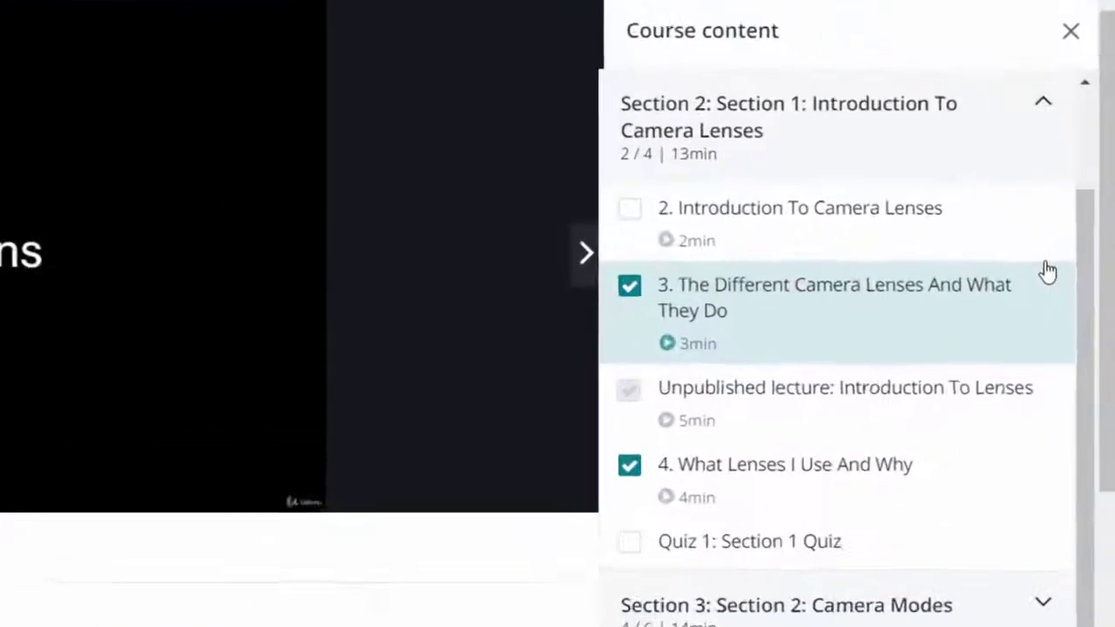
# Expand Section 3: Camera Modes in the Udemy course sidebar to show its lectures and quiz.
pyautogui.scroll(-2, 1078, 614)
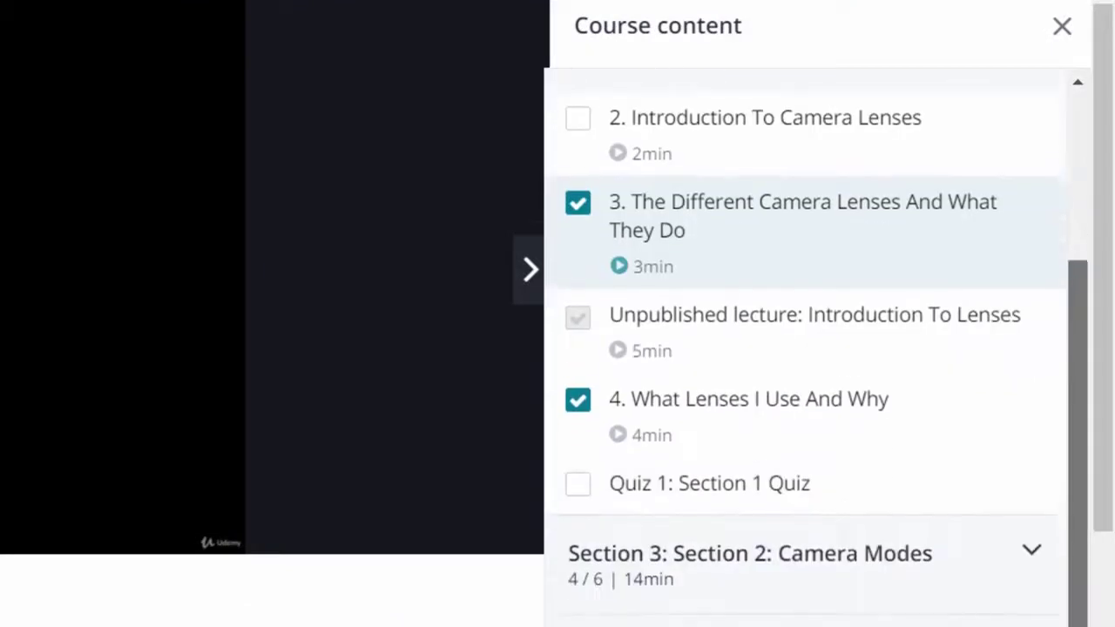
pyautogui.click(1026, 498)
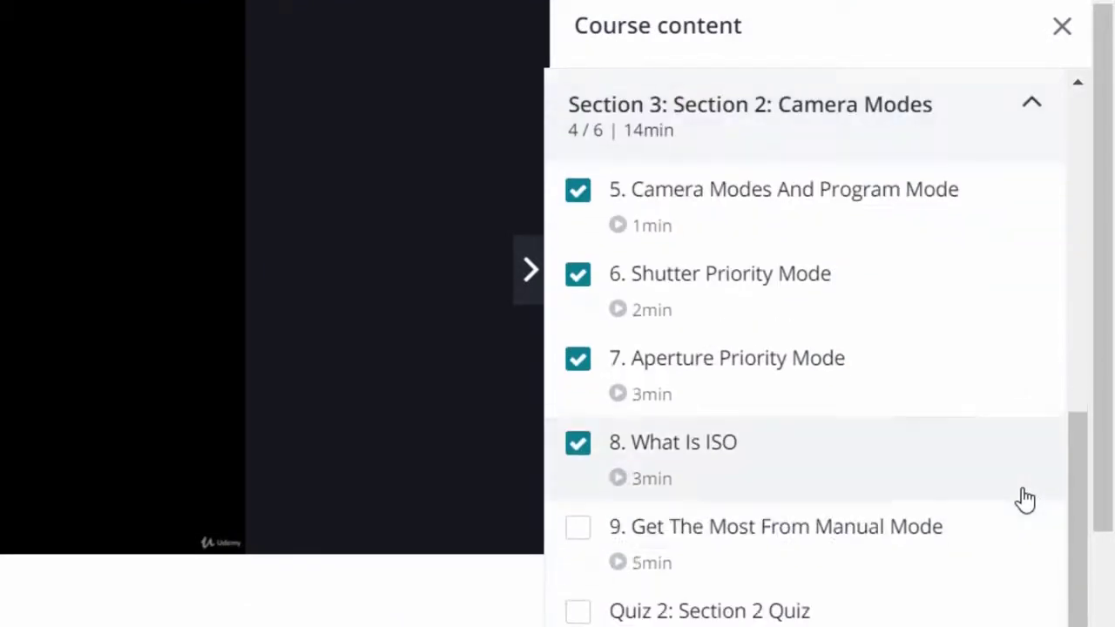
pyautogui.scroll(-1, 1091, 595)
pyautogui.scroll(-2, 1092, 595)
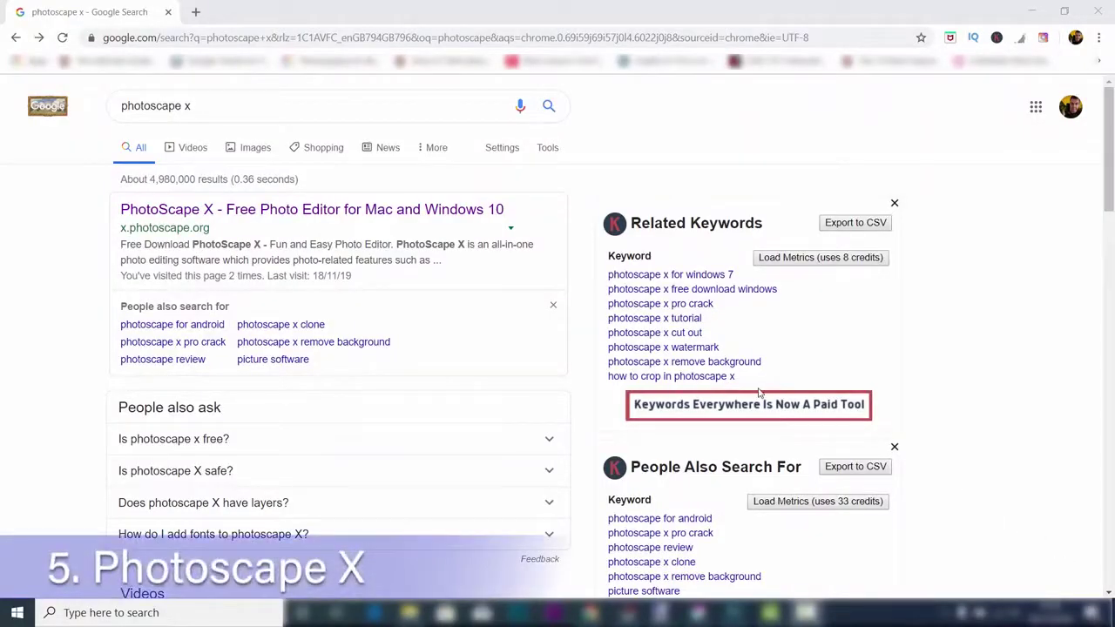
# Open x.photoscape.org from the Google results and scroll down through its download information.
pyautogui.click(391, 216)
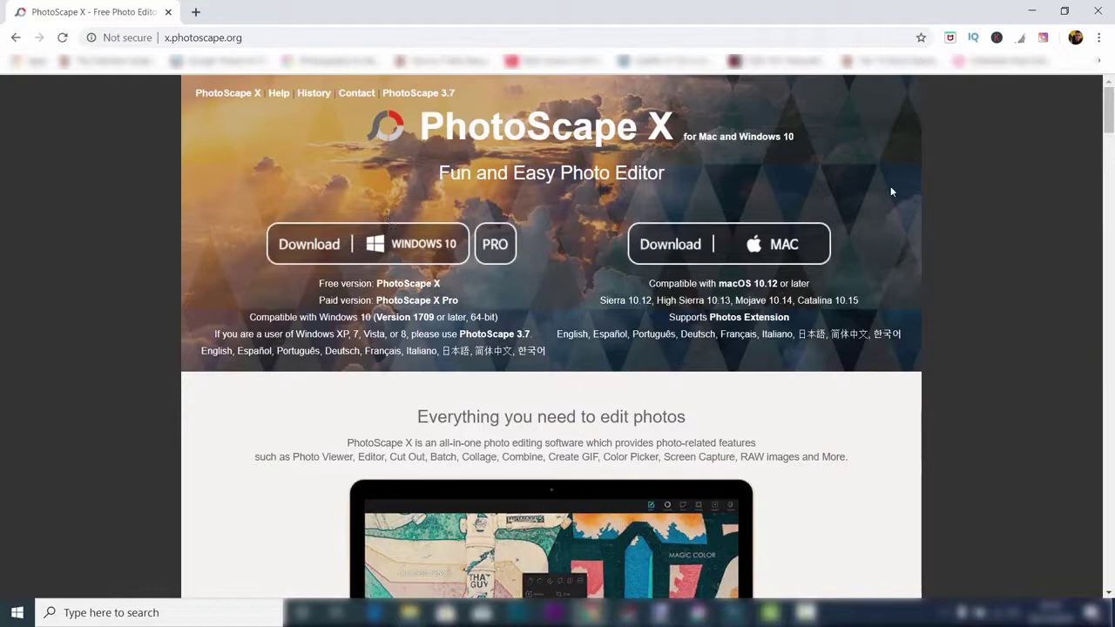
pyautogui.moveTo(1110, 126); pyautogui.dragTo(1110, 136)
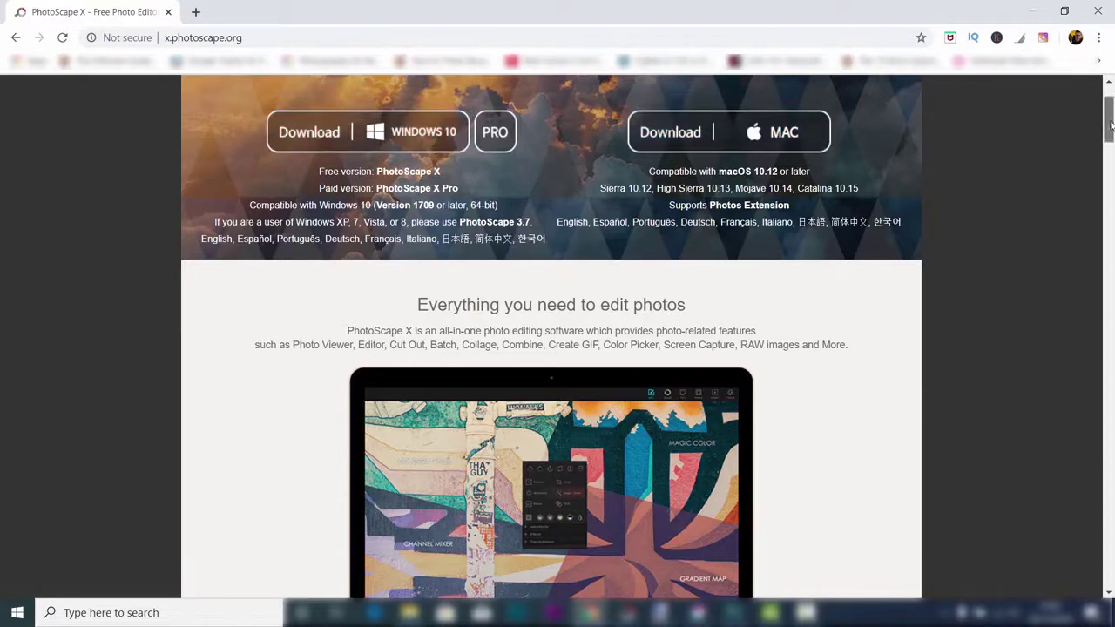
pyautogui.moveTo(1111, 126); pyautogui.dragTo(1111, 222)
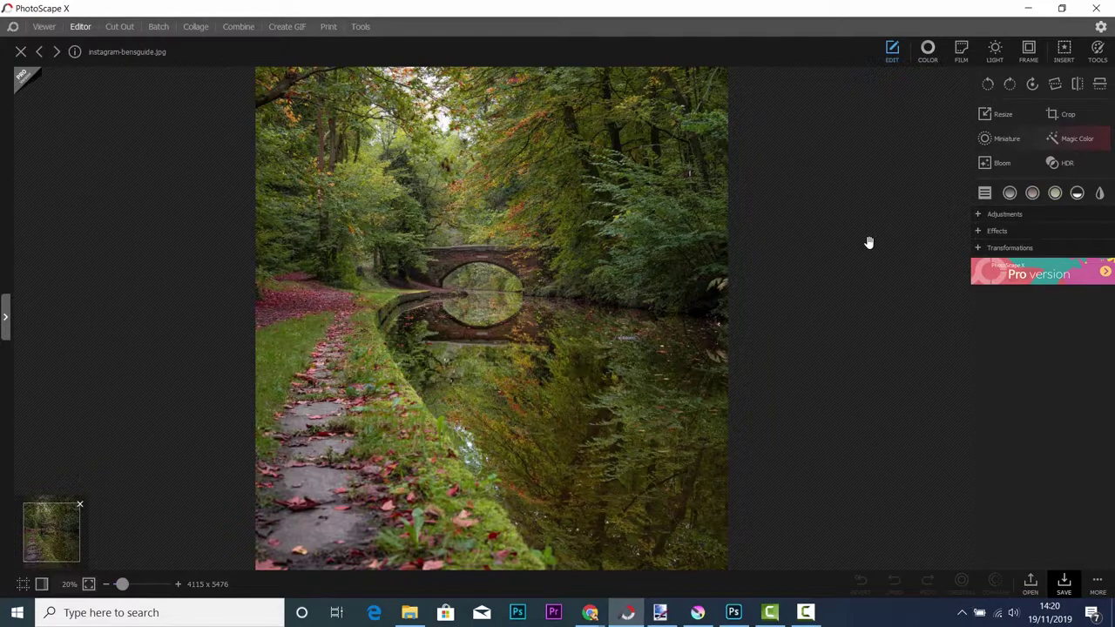
# Browse the COLOR and FILM options, then expand Adjustments under EDIT for the canal photo.
pyautogui.click(929, 49)
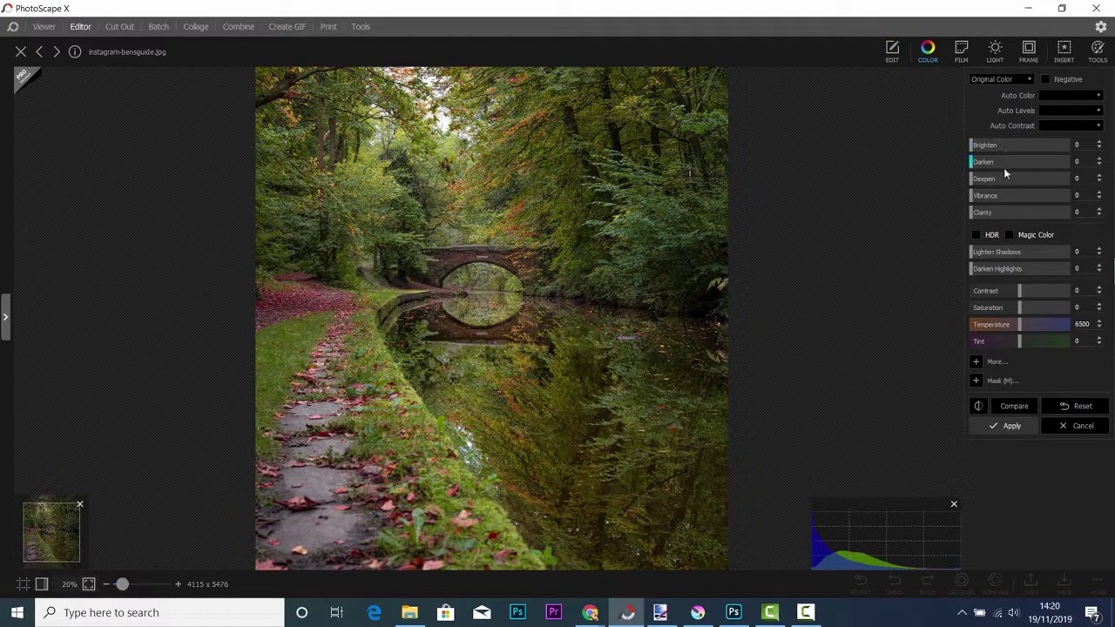
pyautogui.click(964, 51)
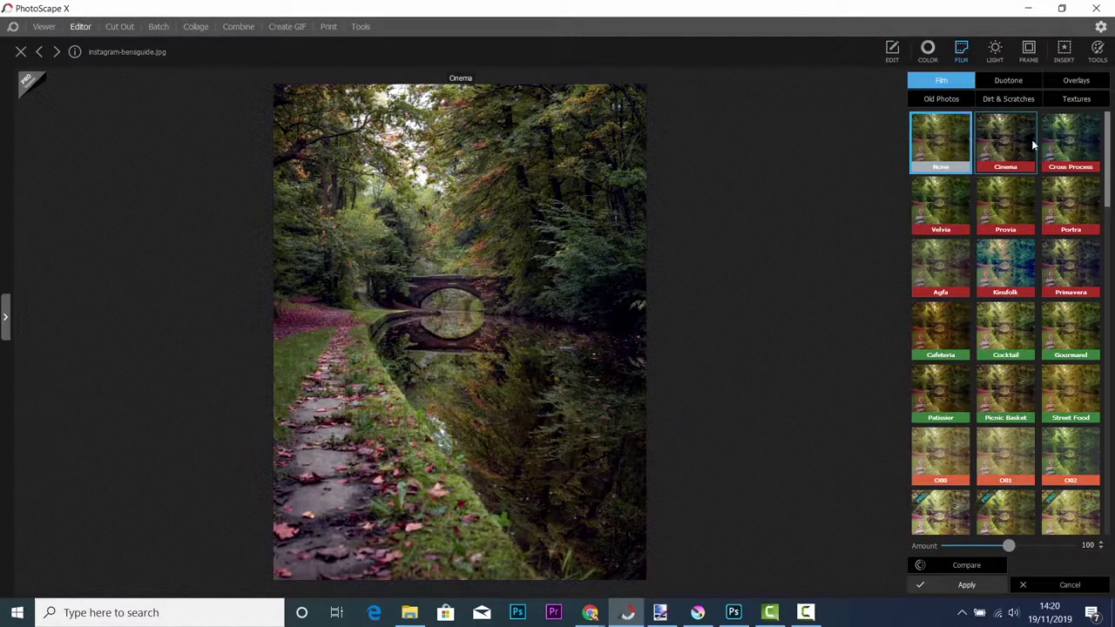
pyautogui.click(892, 47)
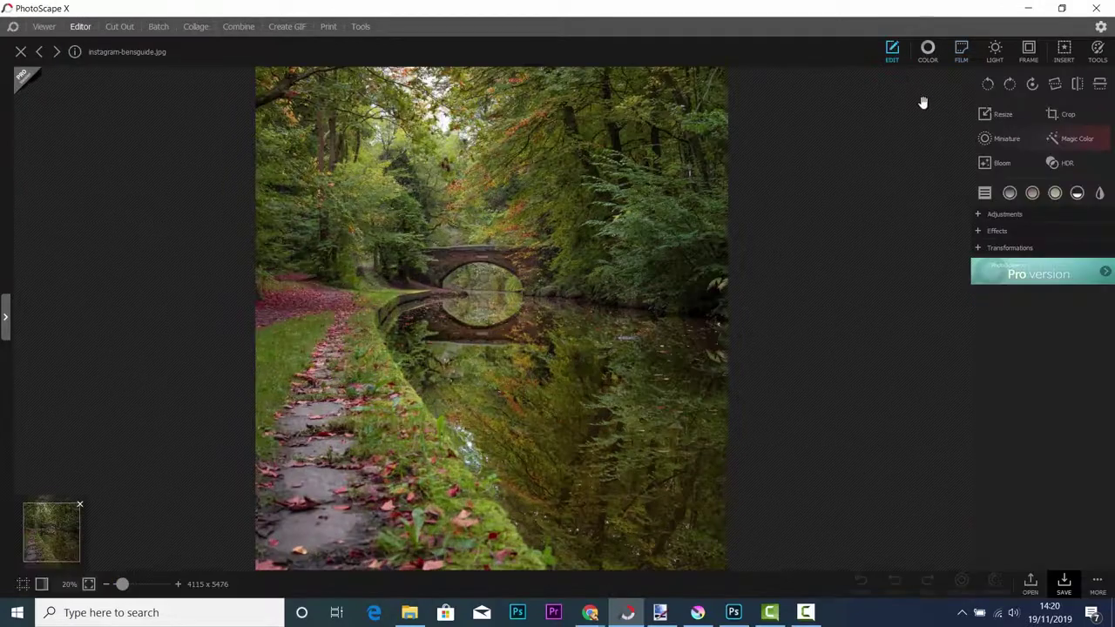
pyautogui.click(982, 217)
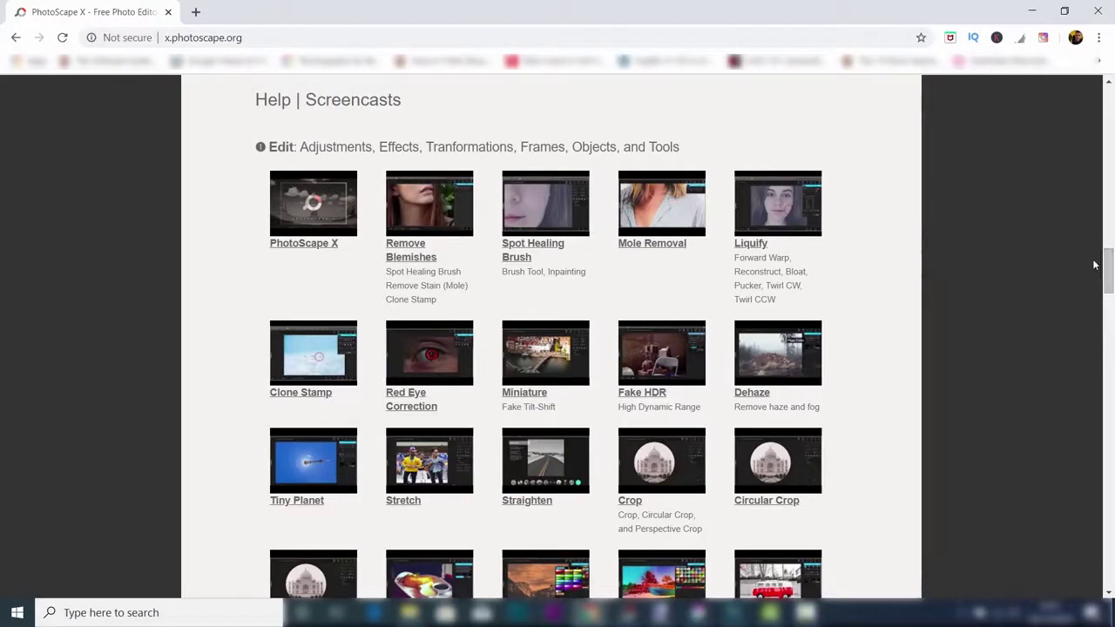
# Scroll down through the PhotoScape X Help Screencasts page.
pyautogui.scroll(-1, 1108, 268)
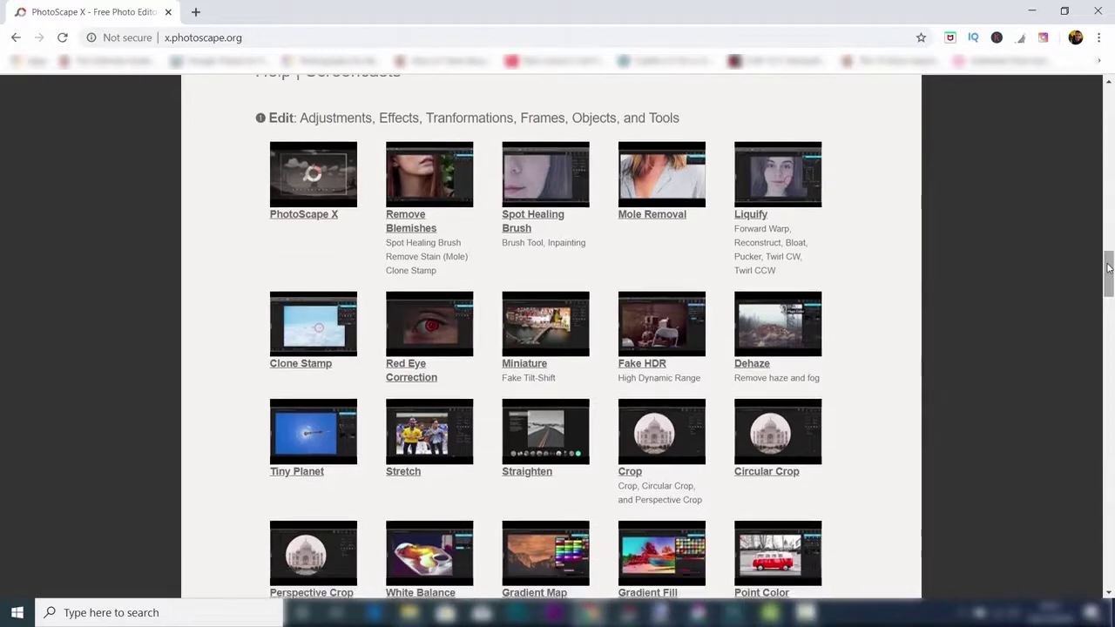
pyautogui.scroll(-1, 1107, 267)
pyautogui.scroll(-1, 1107, 267)
pyautogui.scroll(-1, 1108, 267)
pyautogui.scroll(-1, 1108, 268)
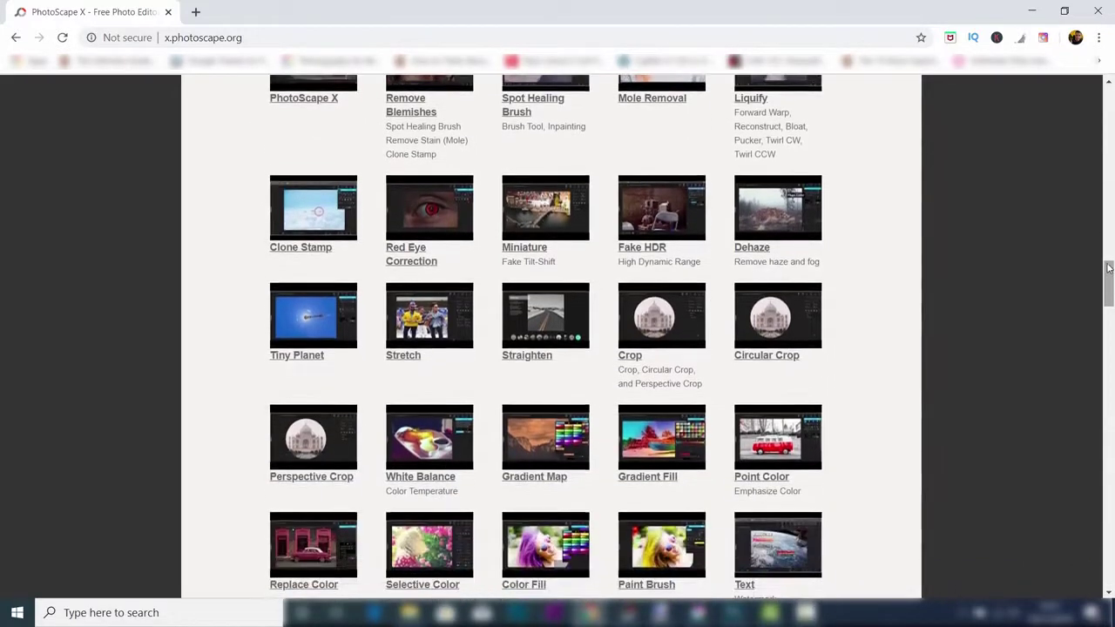
pyautogui.scroll(-1, 1108, 267)
pyautogui.scroll(-1, 1107, 268)
pyautogui.scroll(-1, 1108, 267)
pyautogui.scroll(-1, 1108, 267)
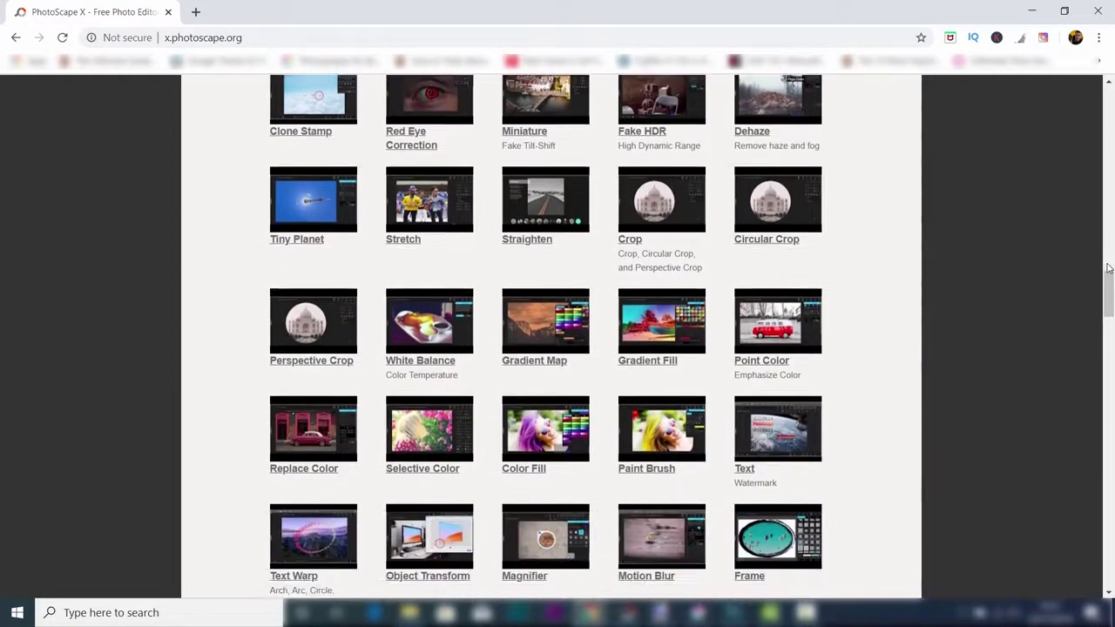
pyautogui.scroll(-1, 1107, 268)
pyautogui.scroll(-1, 1108, 267)
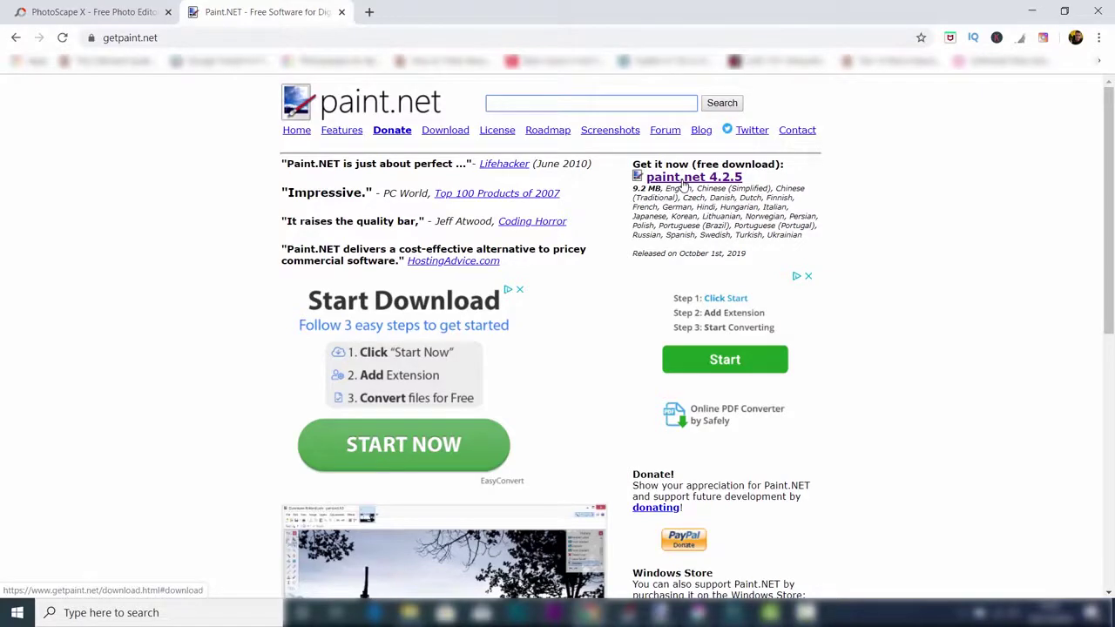
# Bring the Paint.NET editor up from the taskbar.
pyautogui.click(659, 613)
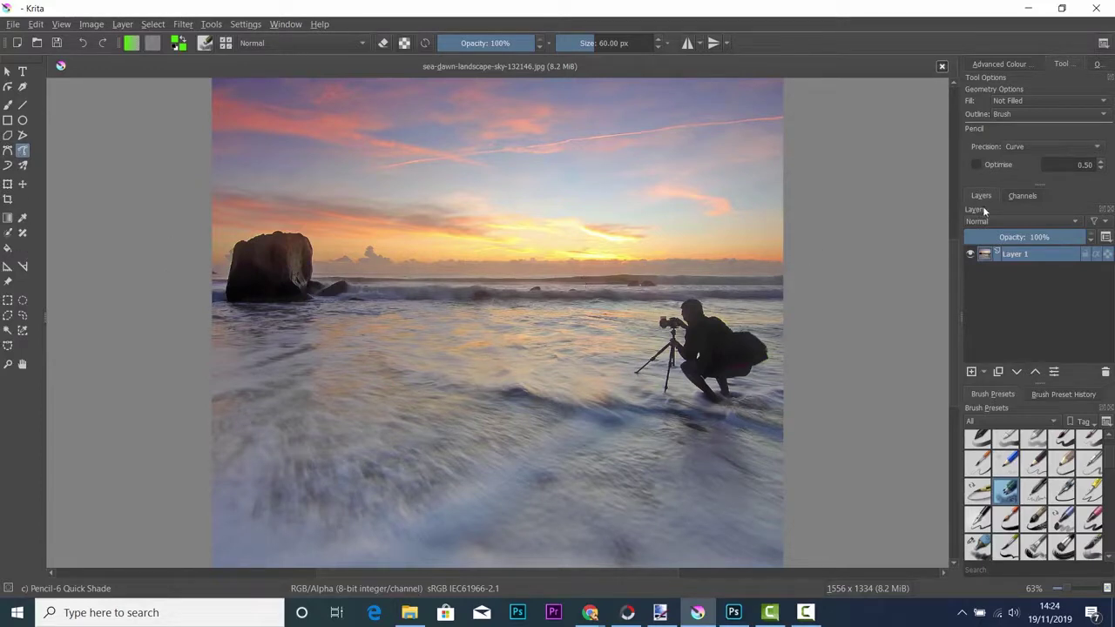
# Show Krita's popup brush and colour palette over the seascape canvas.
pyautogui.rightClick(474, 276)
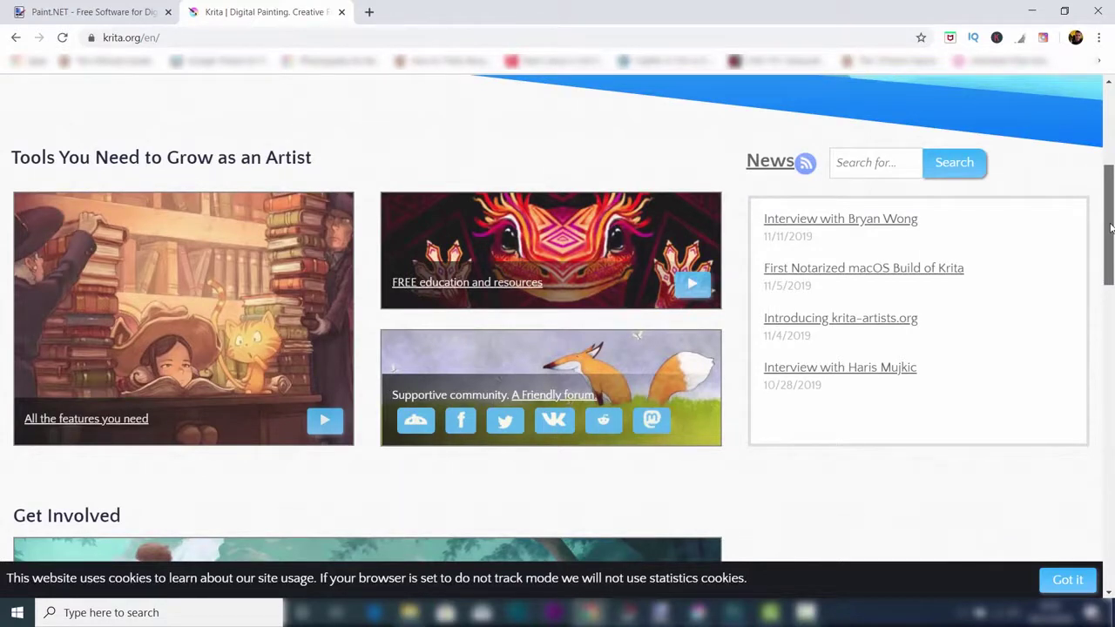
# Go from the krita.org homepage to Learn and open the manual's Tutorials and Howto's page.
pyautogui.moveTo(1110, 228); pyautogui.dragTo(1107, 405)
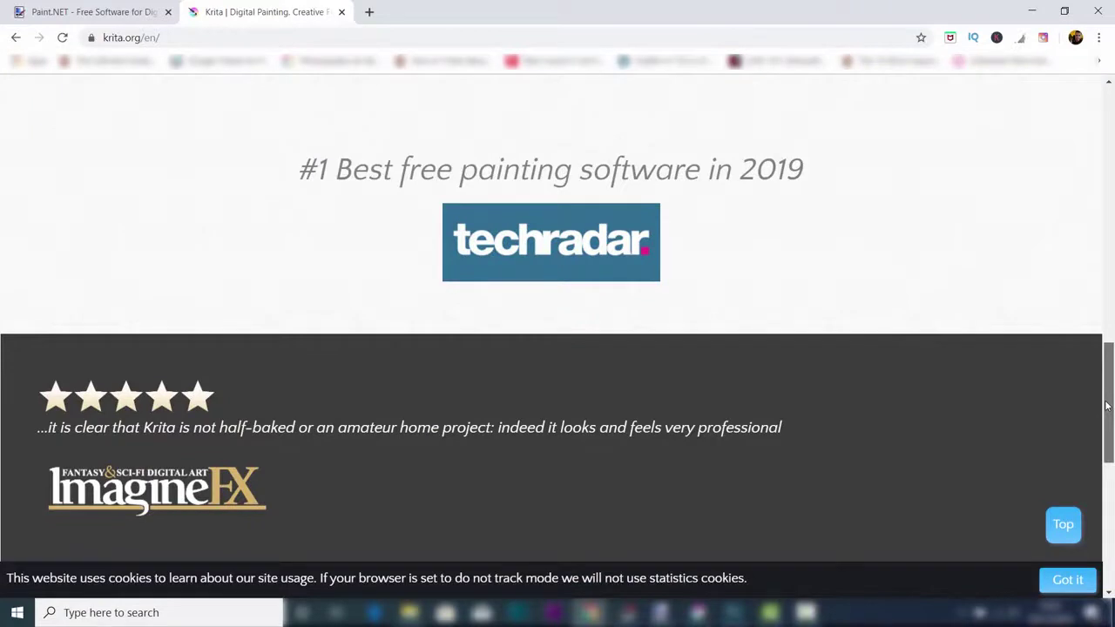
pyautogui.press('Home')
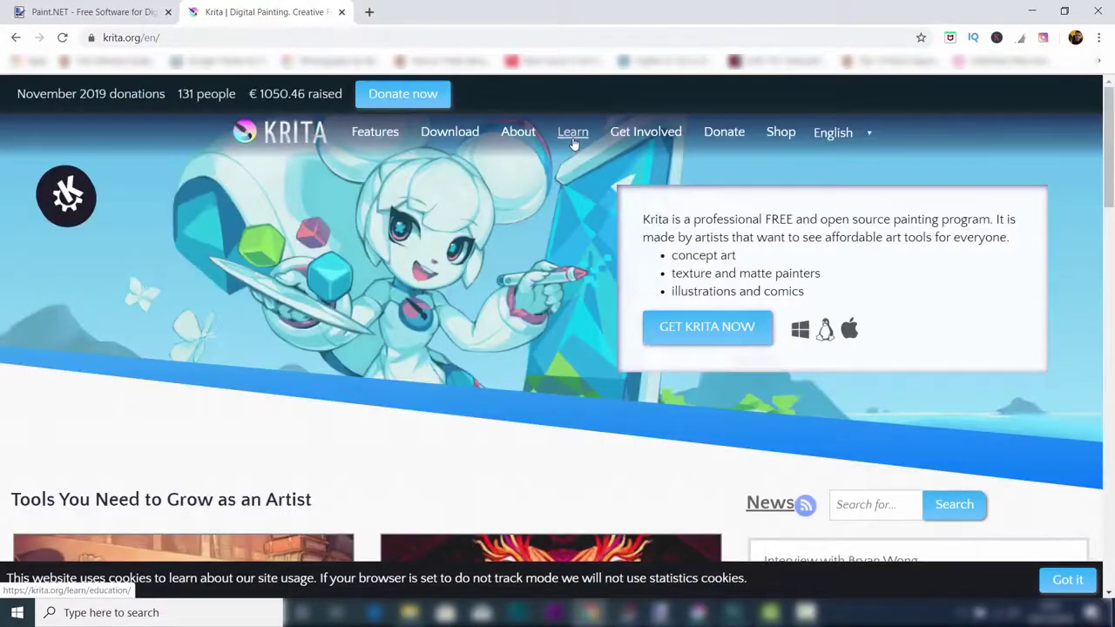
pyautogui.click(573, 135)
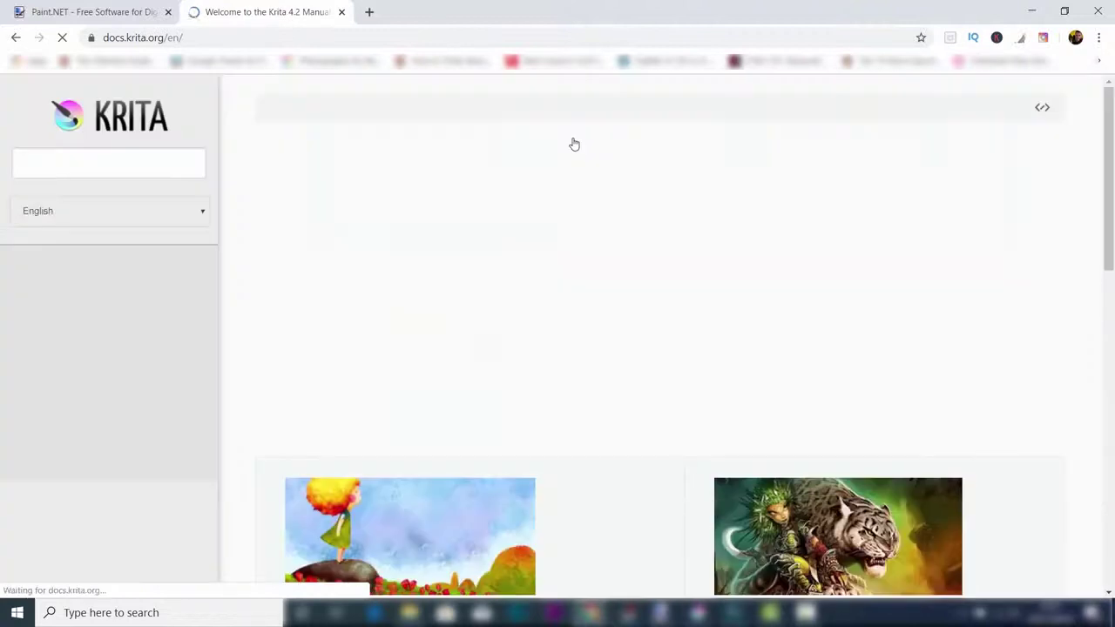
pyautogui.moveTo(1110, 148); pyautogui.dragTo(1112, 275)
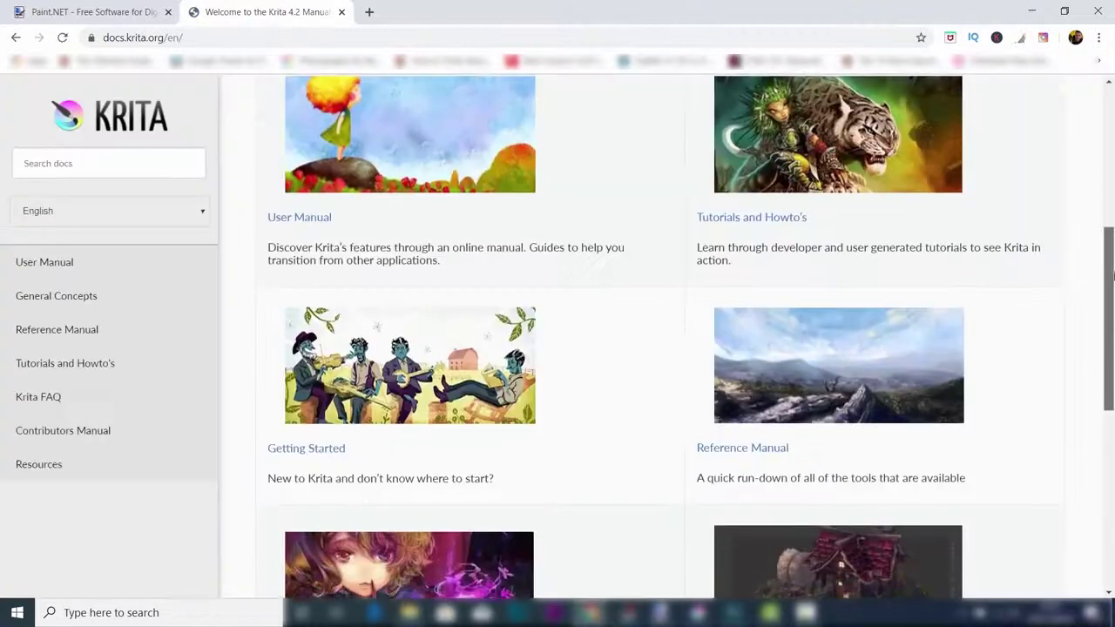
pyautogui.click(754, 221)
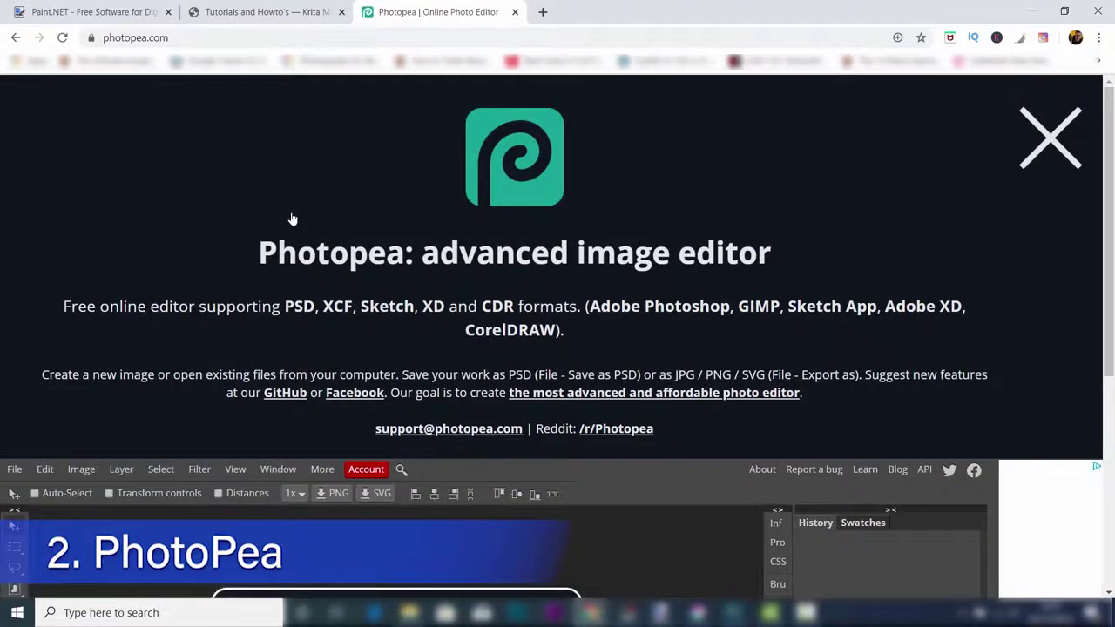
# Check Photopea's File > Export as options and alternative crop tools, then open Learn Photopea.
pyautogui.scroll(-3, 293, 219)
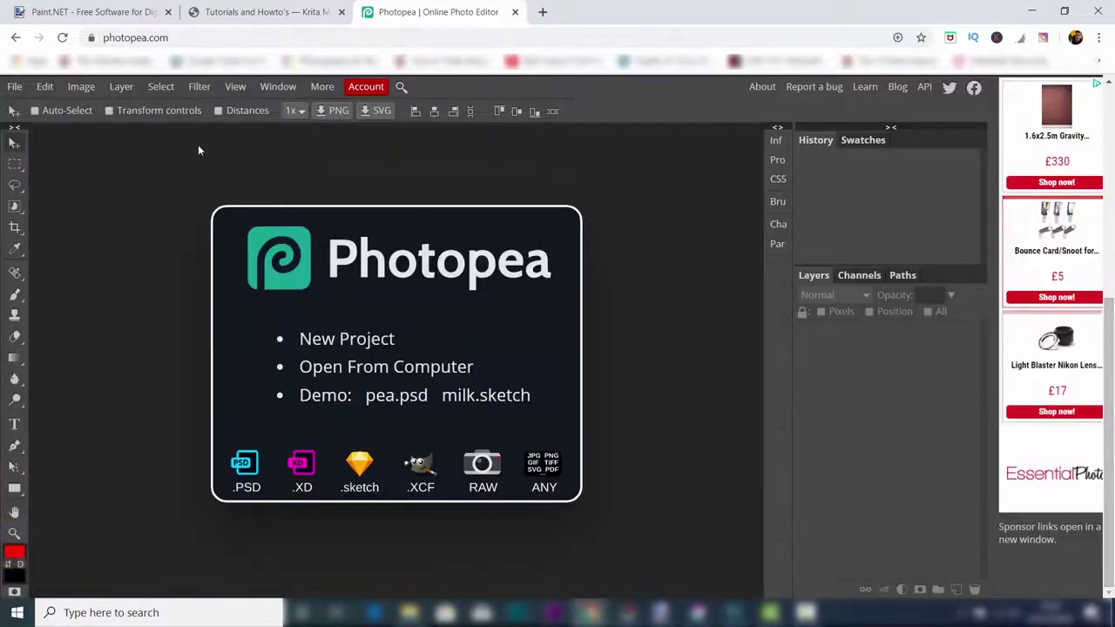
pyautogui.click(17, 86)
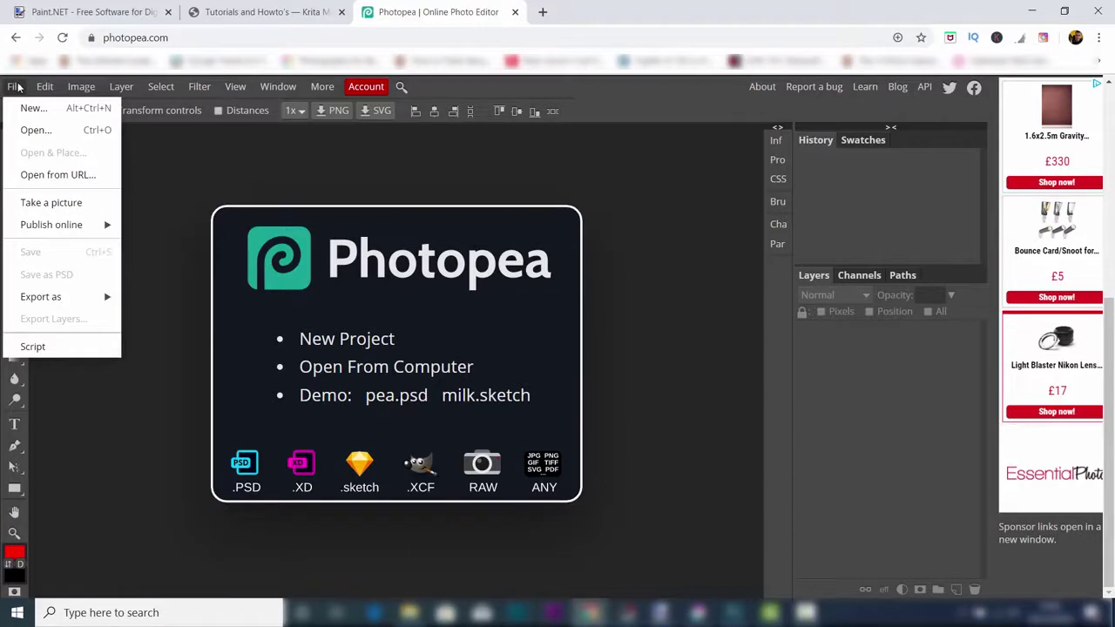
pyautogui.moveTo(52, 296)
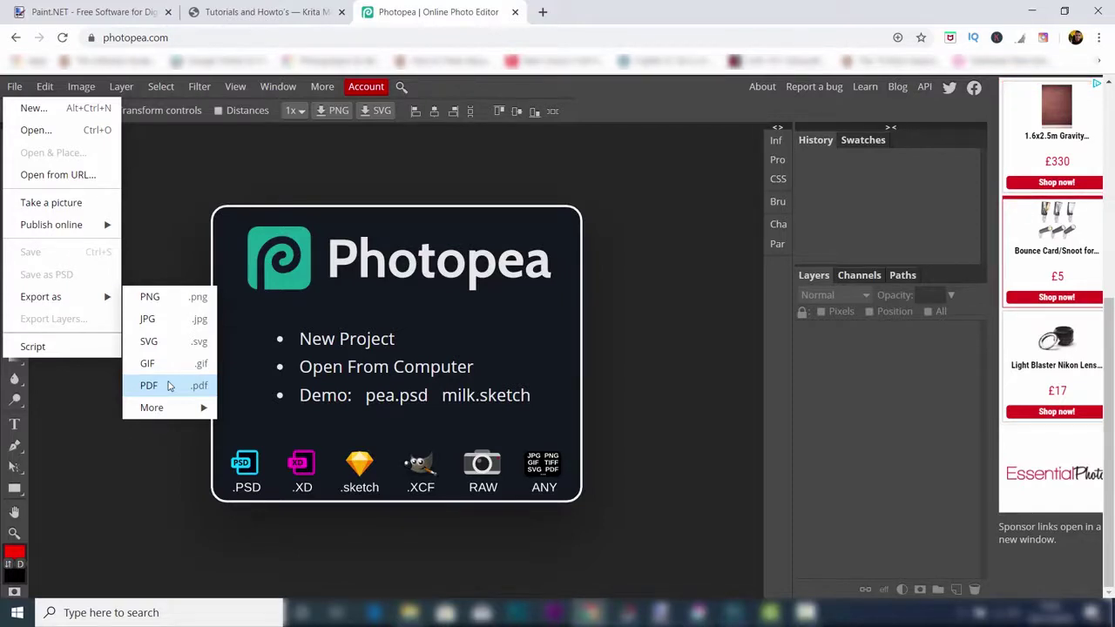
pyautogui.click(162, 230)
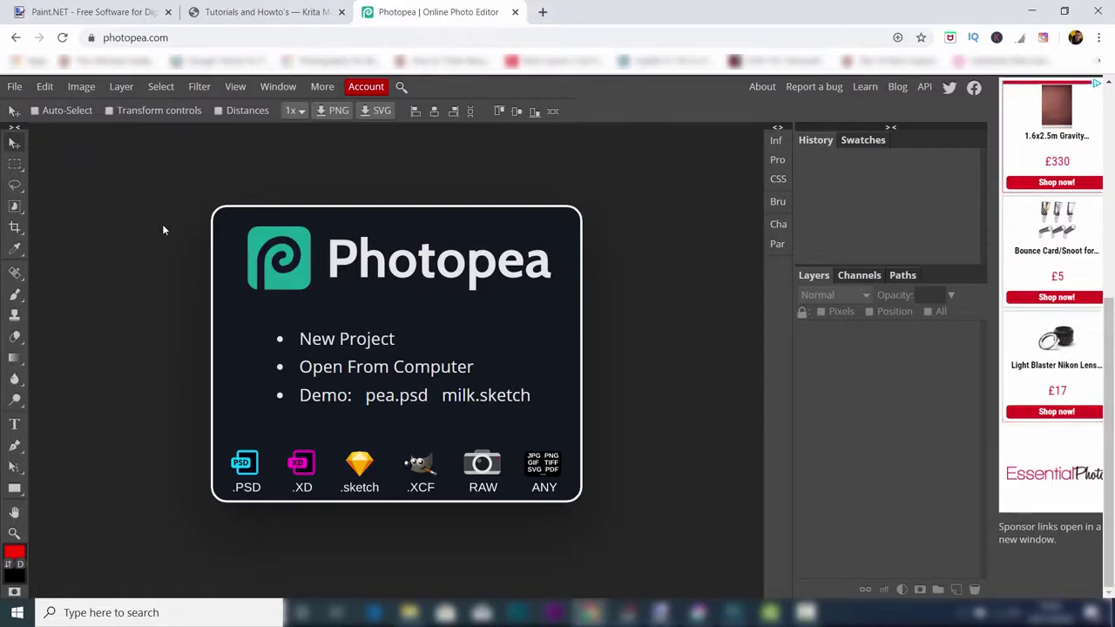
pyautogui.rightClick(15, 231)
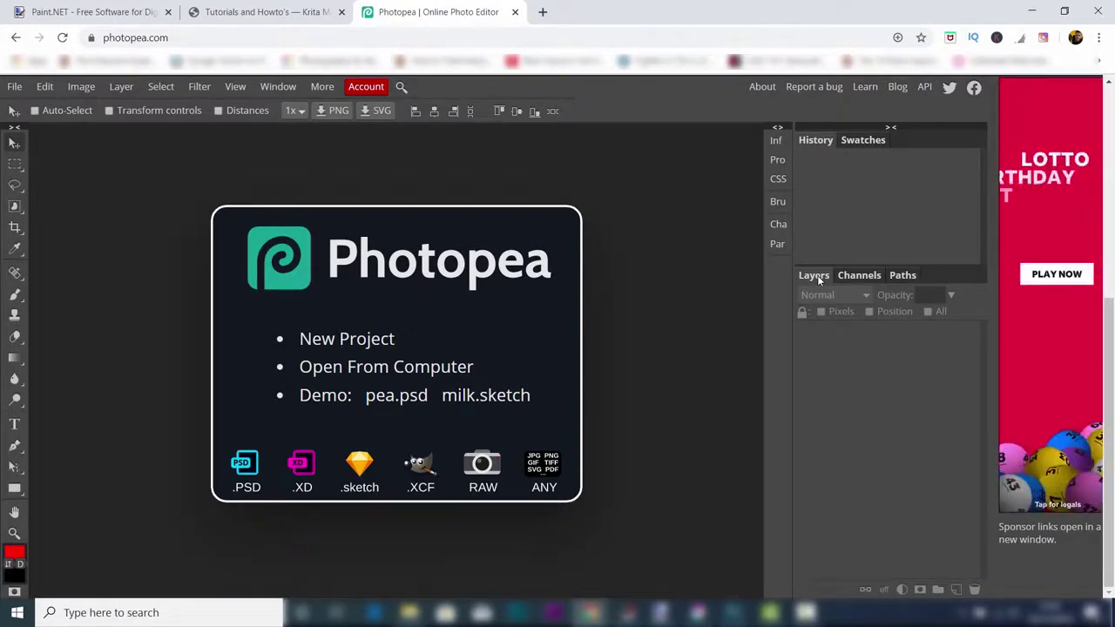
pyautogui.click(865, 86)
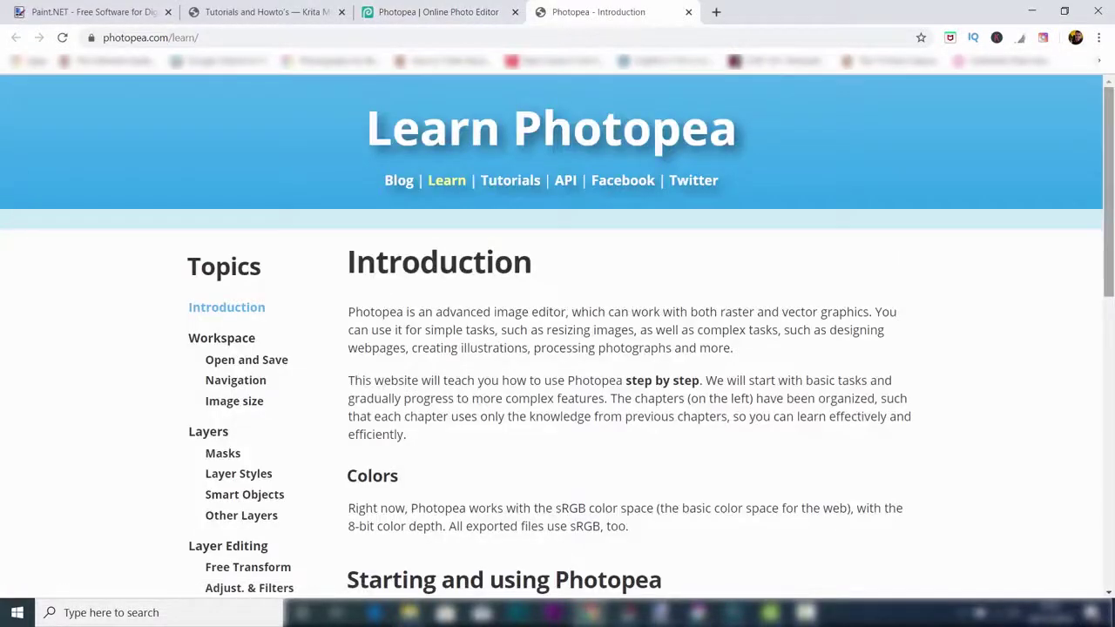
pyautogui.scroll(-2, 1112, 153)
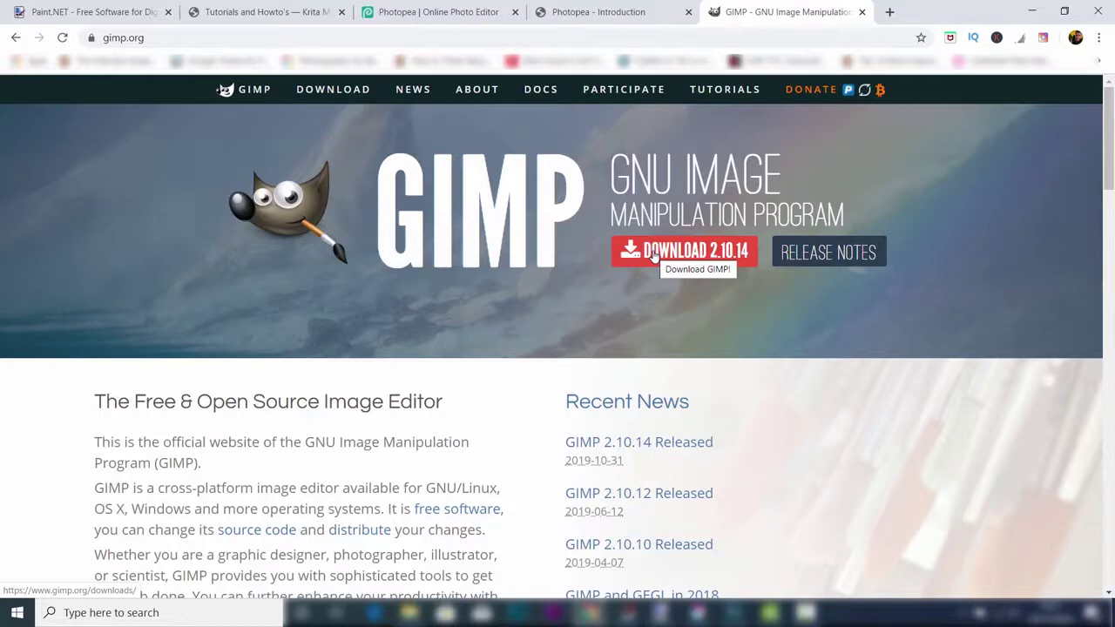
# Scroll down the gimp.org homepage to reach the GIMP Tutorials page.
pyautogui.scroll(-10, 653, 253)
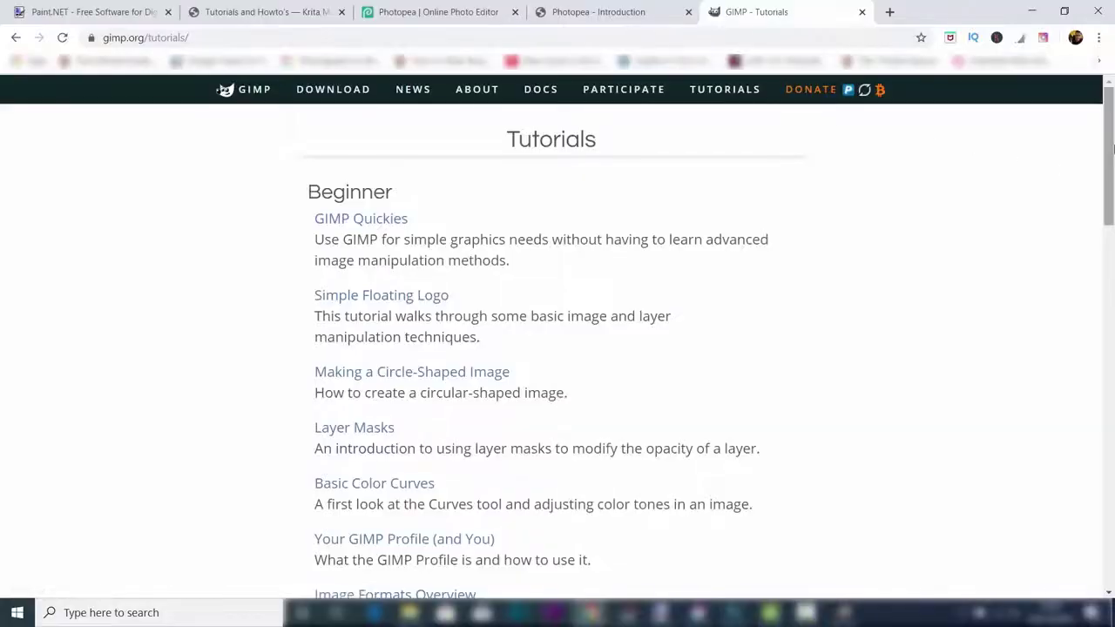
pyautogui.moveTo(1113, 149); pyautogui.dragTo(1112, 155)
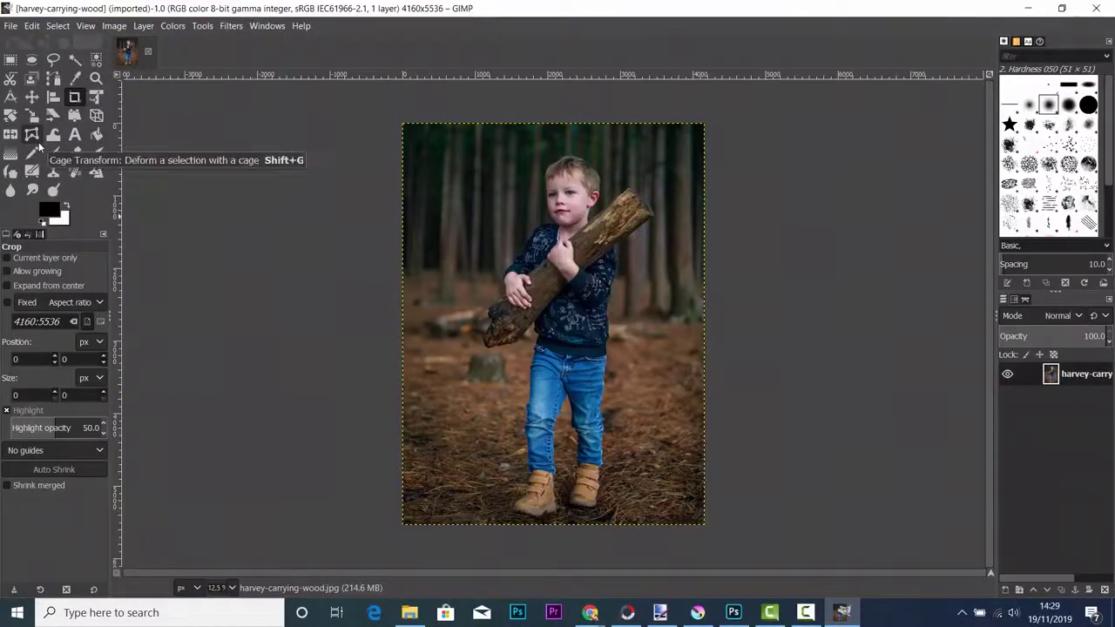